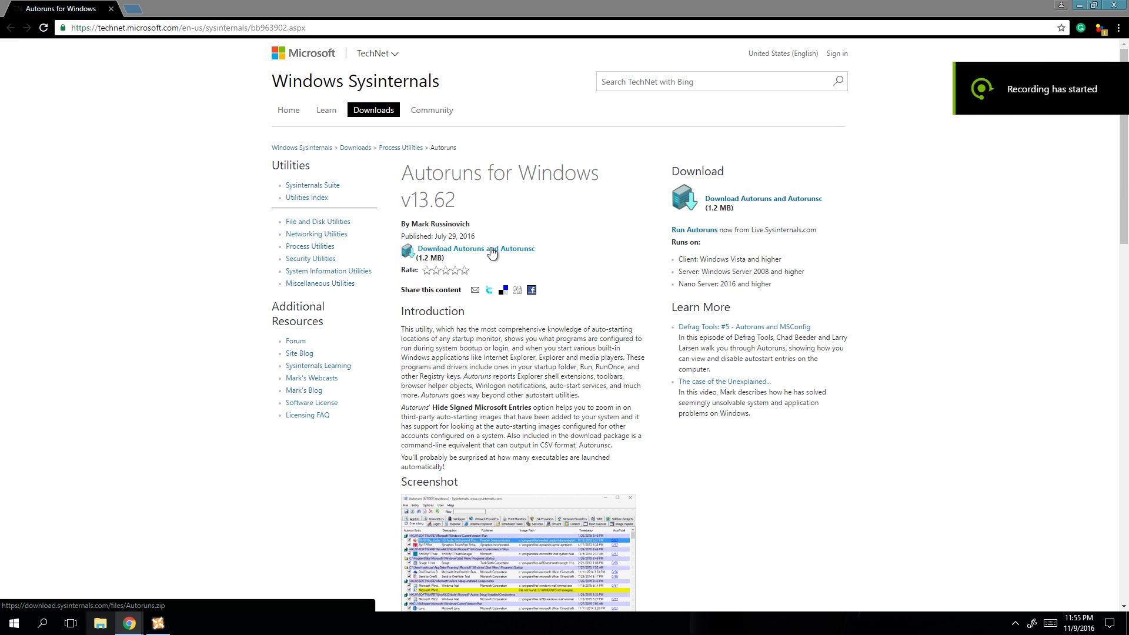
Download the Autoruns and Autorunsc package and open Autoruns.zip in WinRAR
left_click(733, 200)
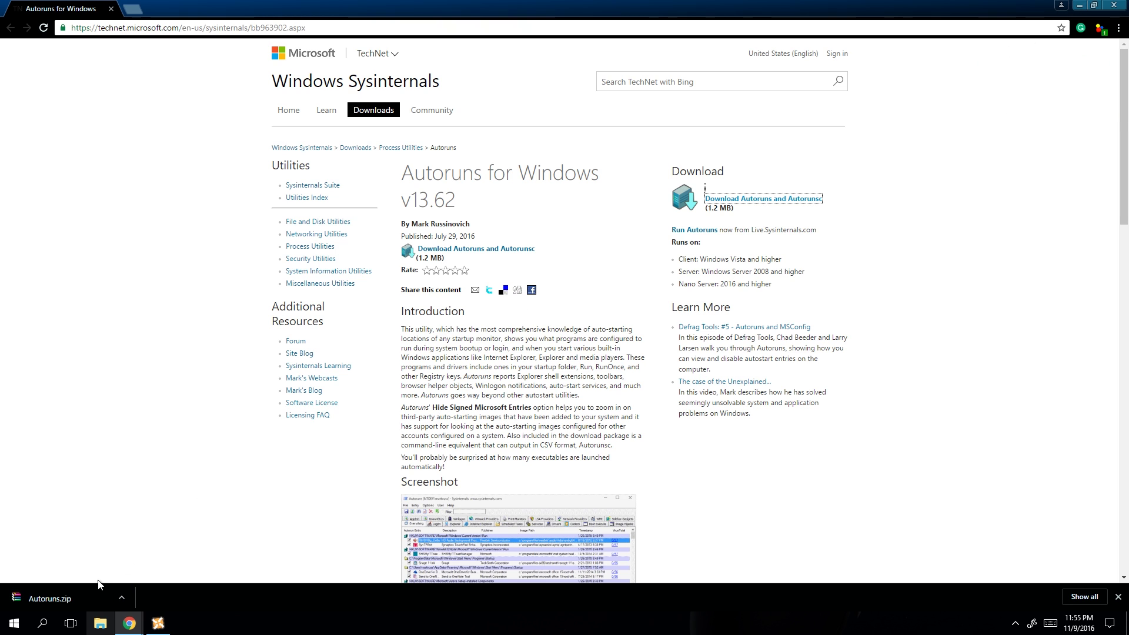
left_click(80, 604)
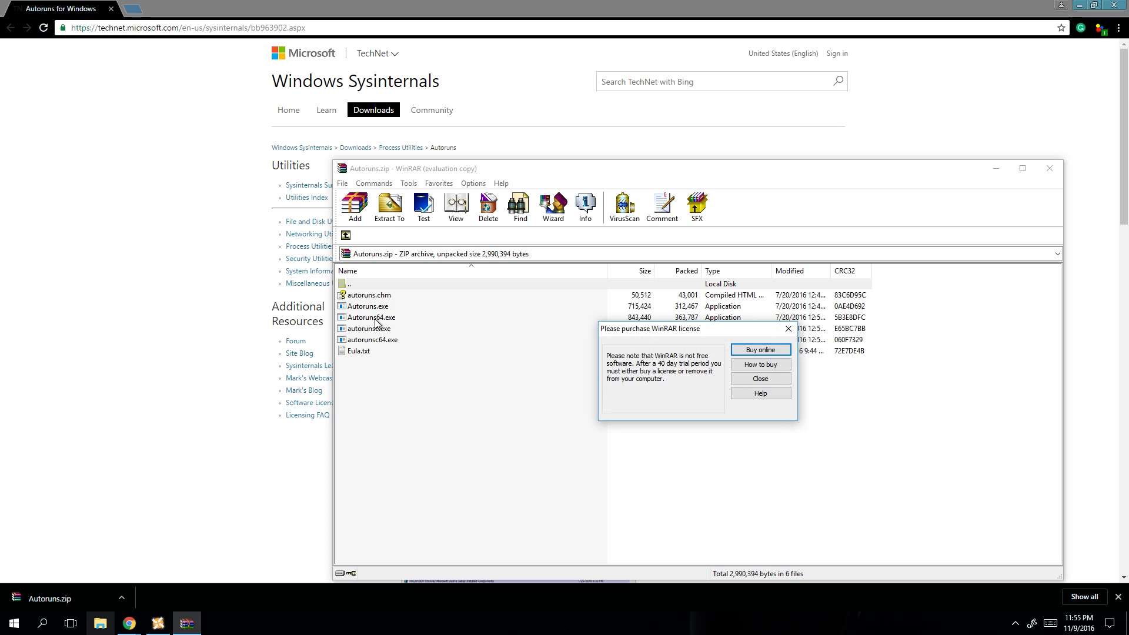
Run Autoruns64.exe from the archive, agree to the license, enlarge the window, then close it
left_click(761, 379)
double_click(390, 318)
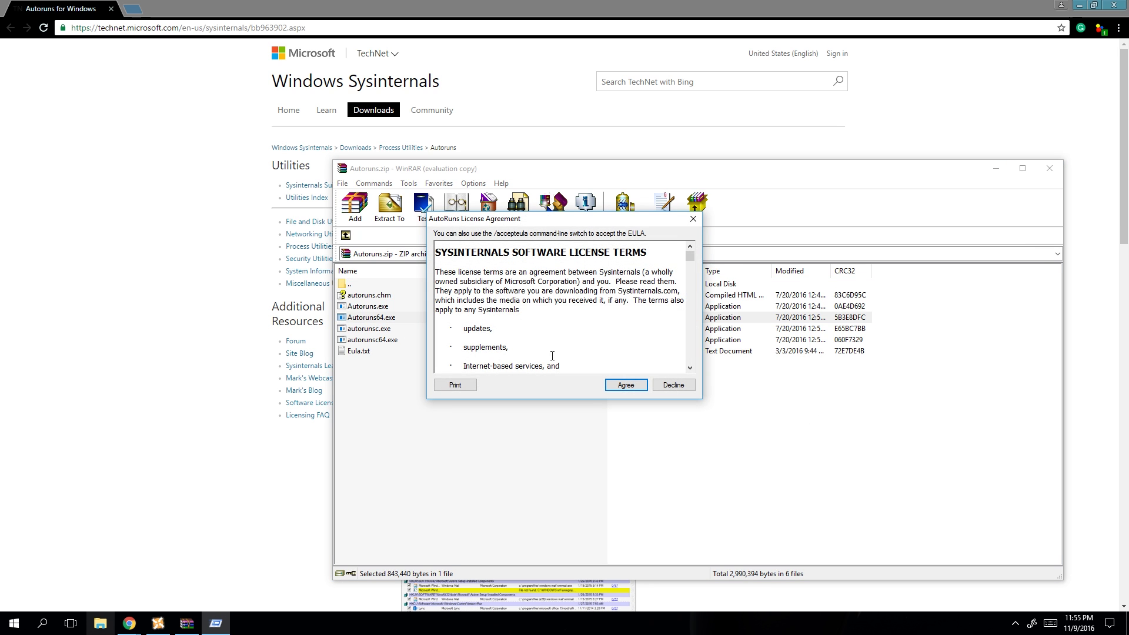
scroll(552, 355, "down", 3)
left_click(625, 385)
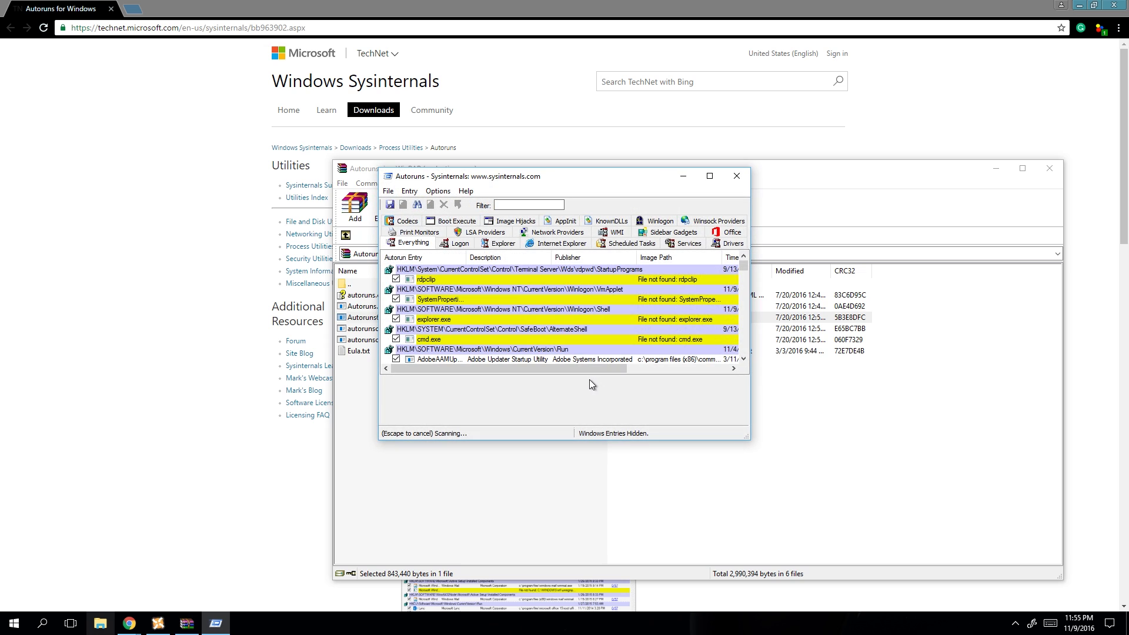
left_click_drag(748, 438, 933, 572)
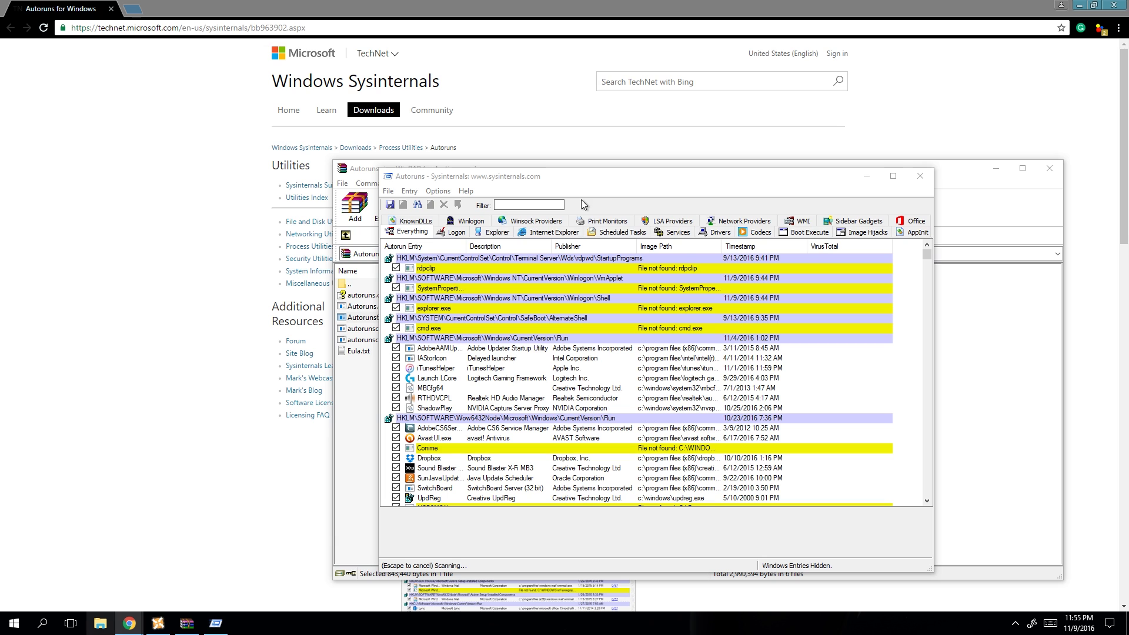
left_click(921, 178)
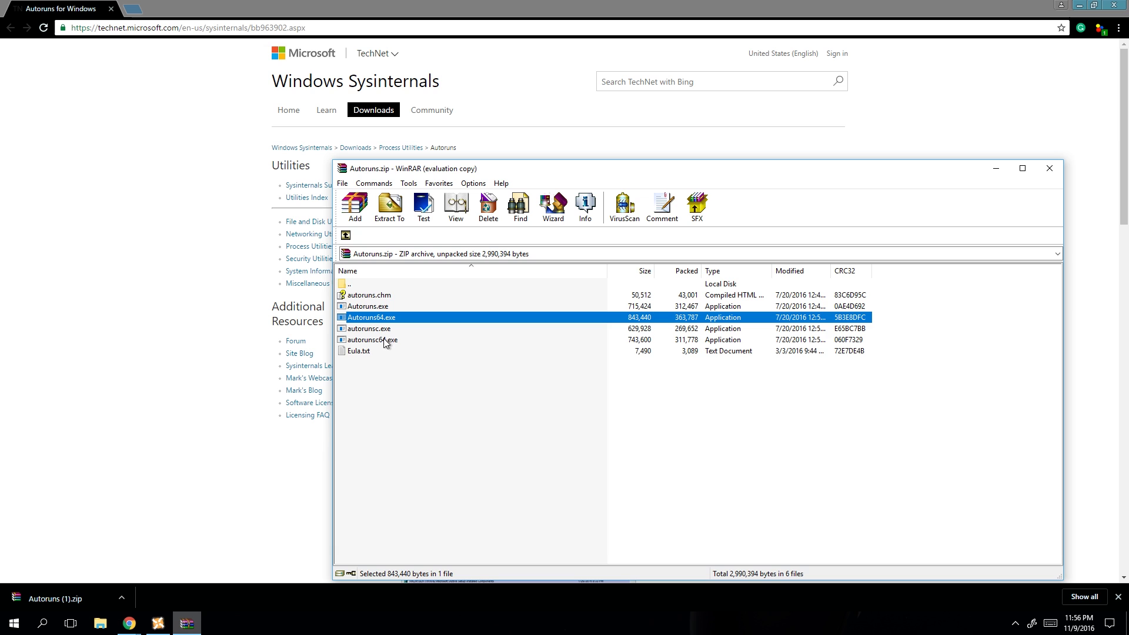
Run autorunsc.exe and Autoruns.exe from the archive, then close Autoruns
double_click(380, 329)
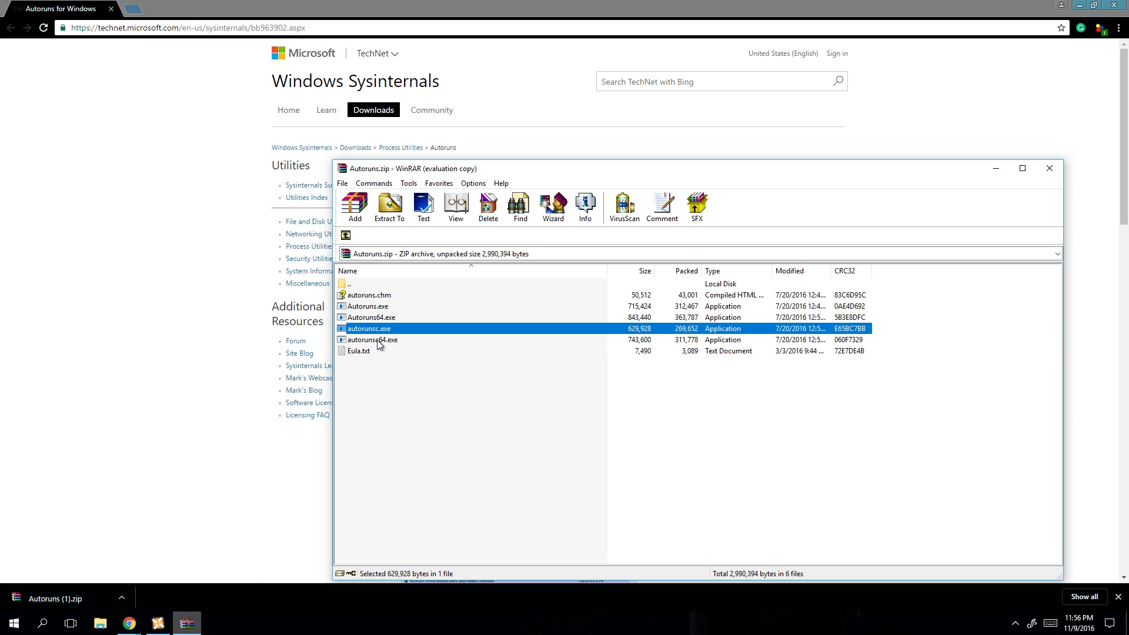
double_click(378, 306)
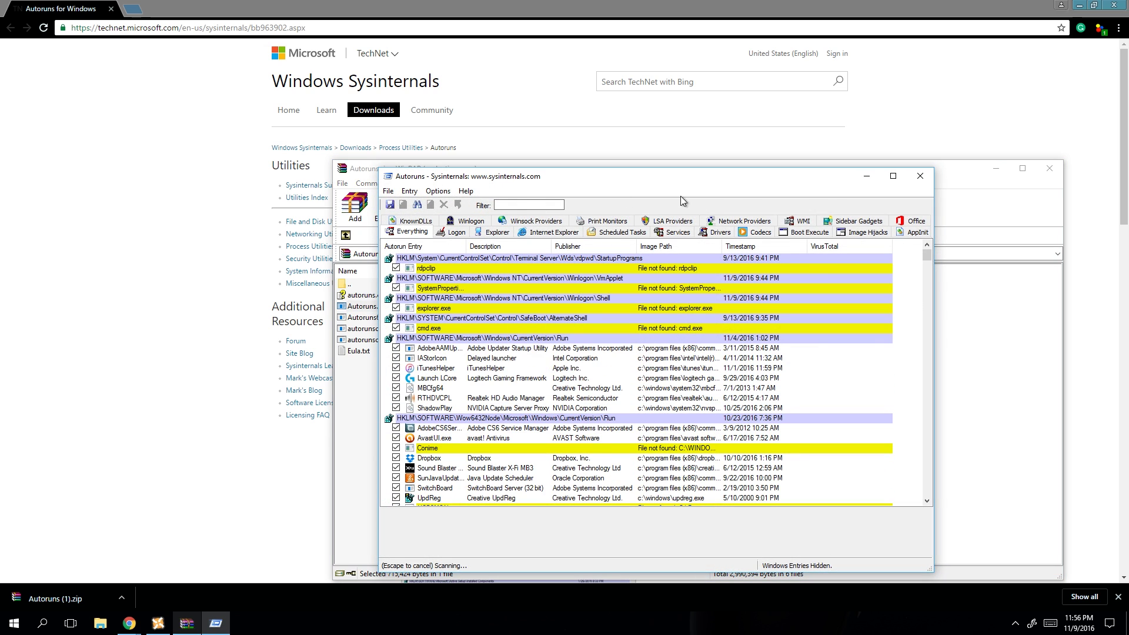
left_click(926, 176)
Drag Autoruns.exe onto the desktop, then launch and close it from the new icon
left_click(1061, 4)
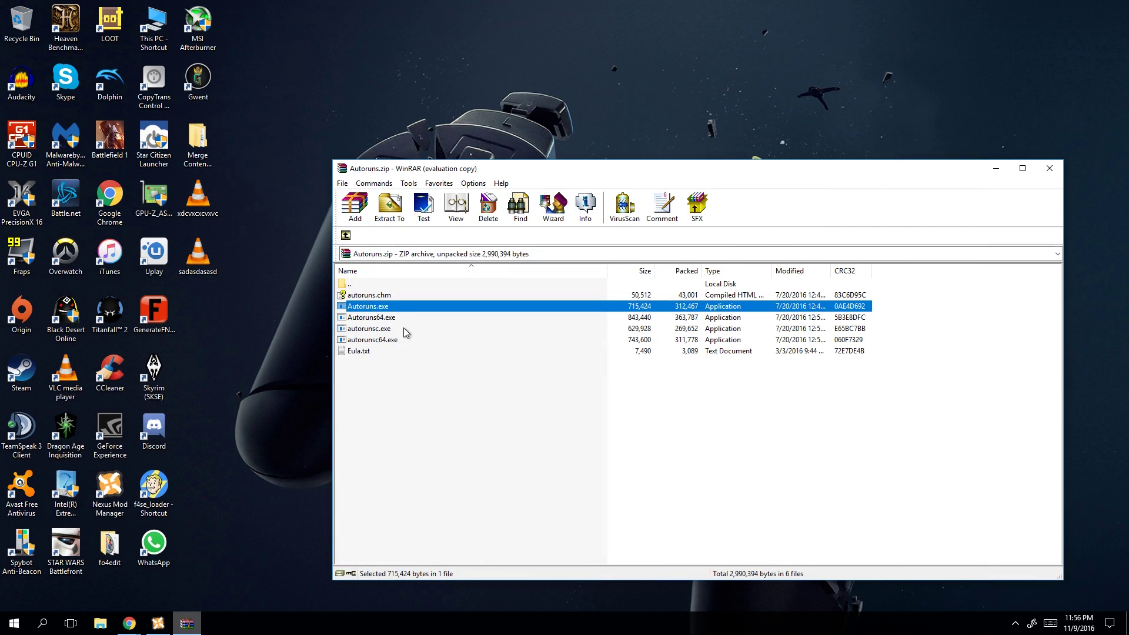
left_click_drag(384, 305, 425, 125)
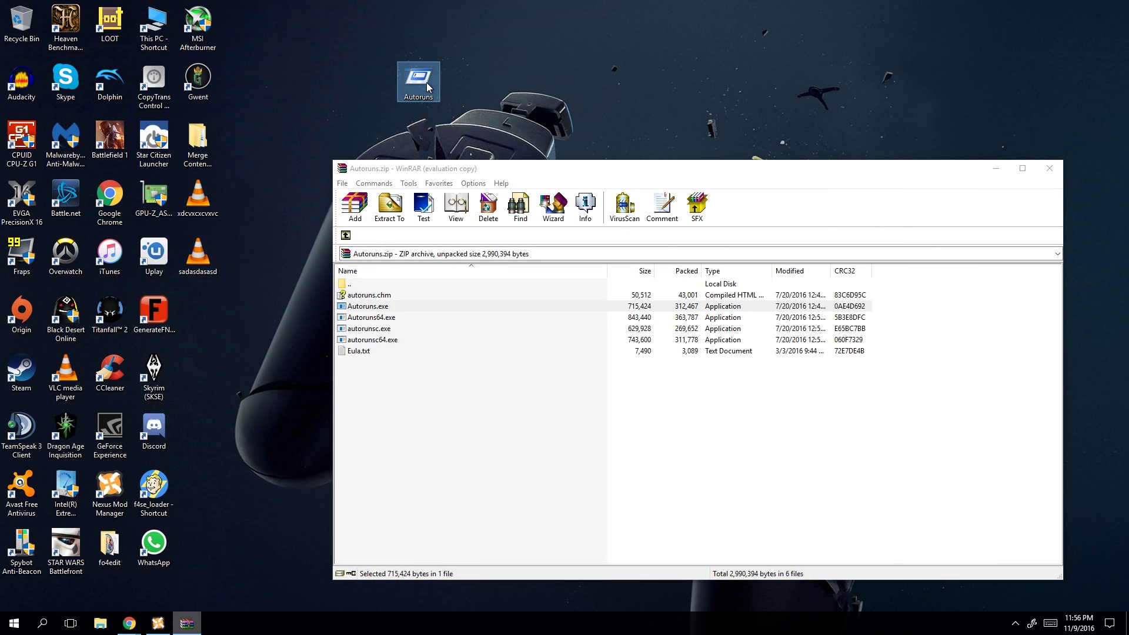
double_click(426, 83)
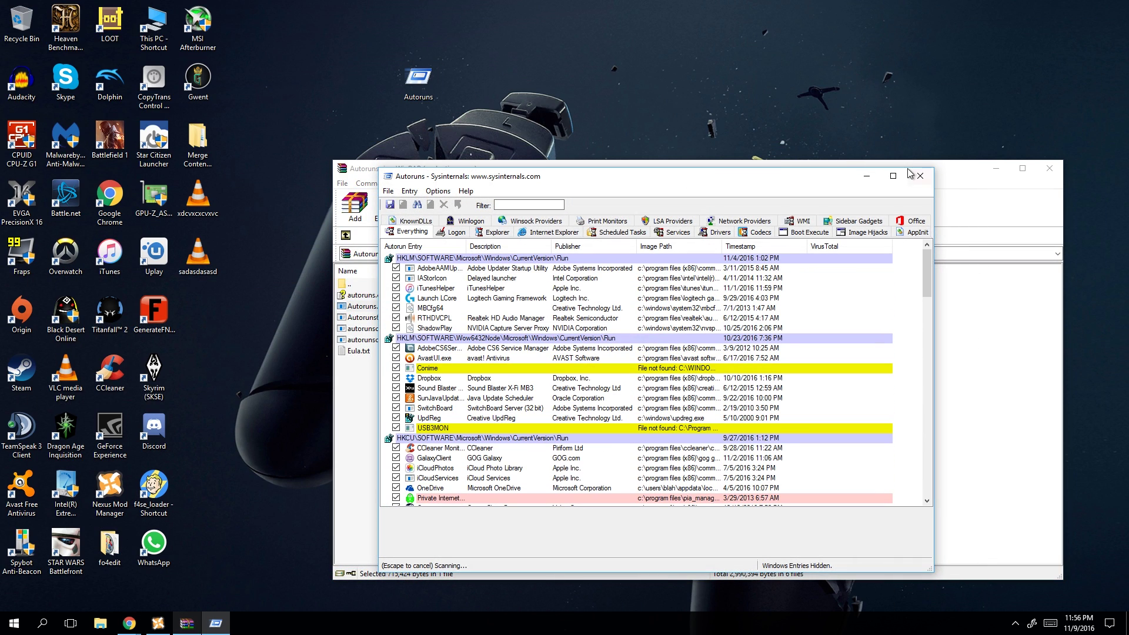
scroll(778, 353, "down", 3)
scroll(779, 353, "down", 2)
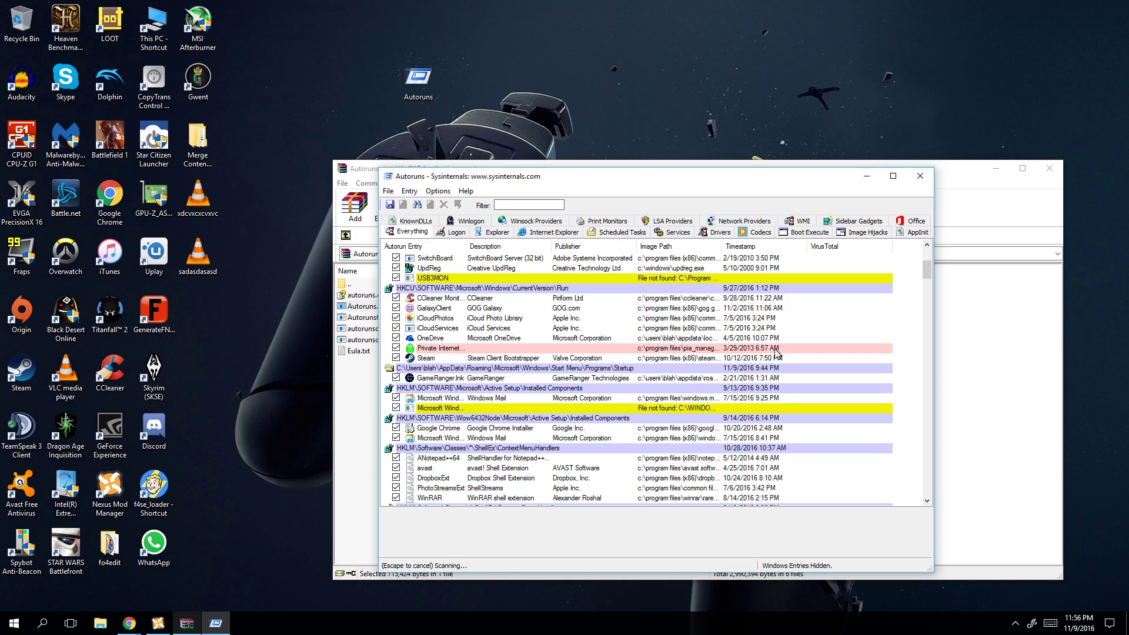
left_click(931, 174)
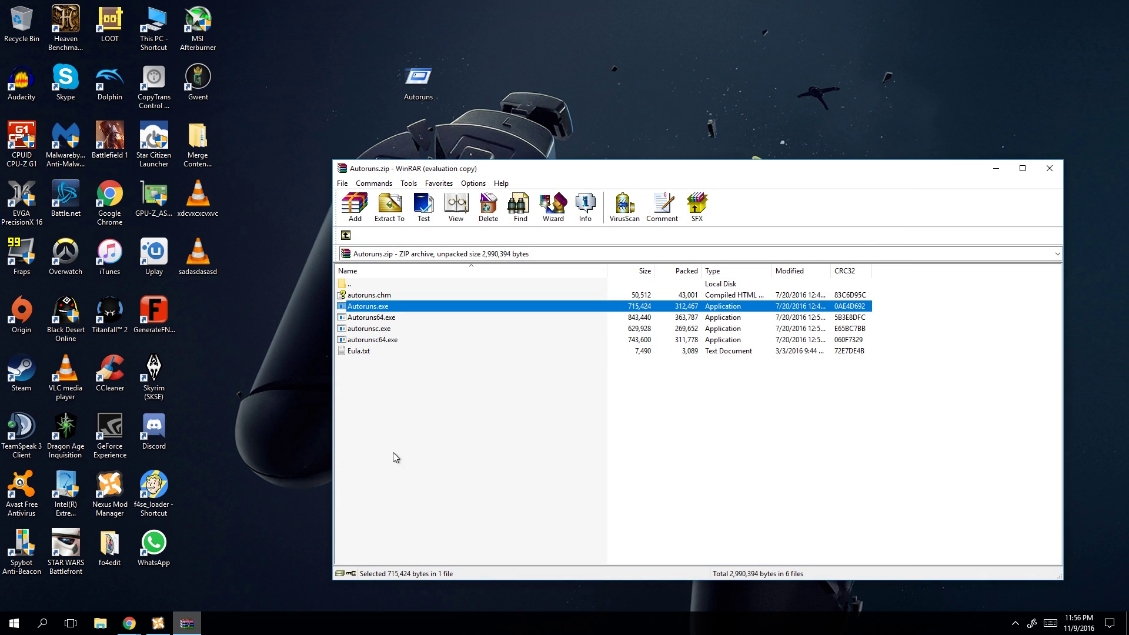
left_click(15, 627)
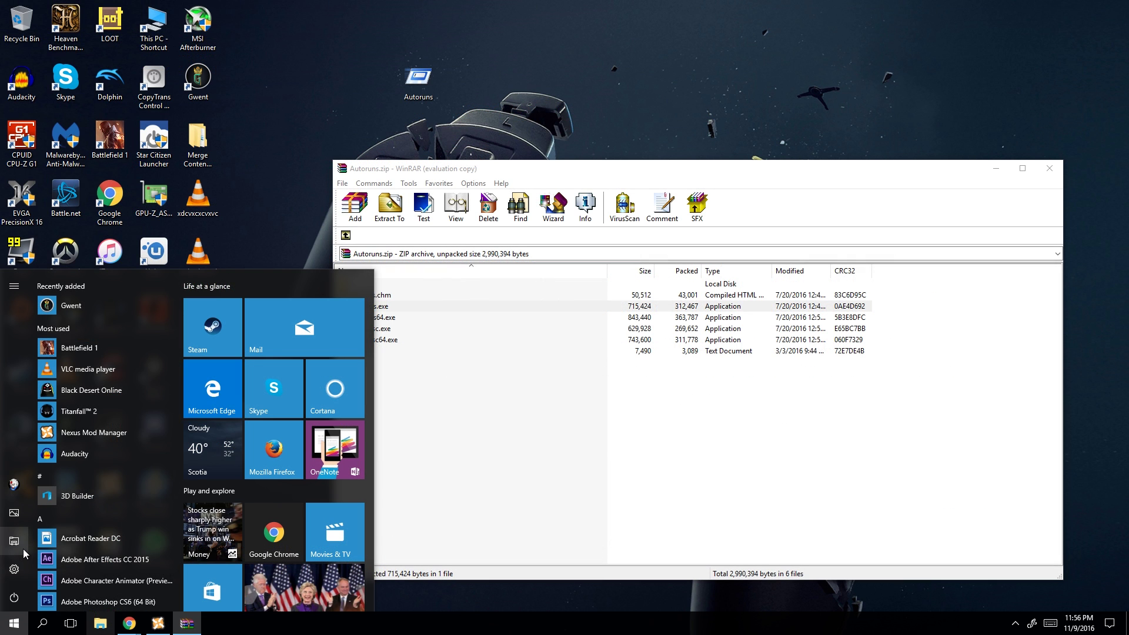
Open Autoruns.zip from the Downloads folder in File Explorer
left_click(19, 542)
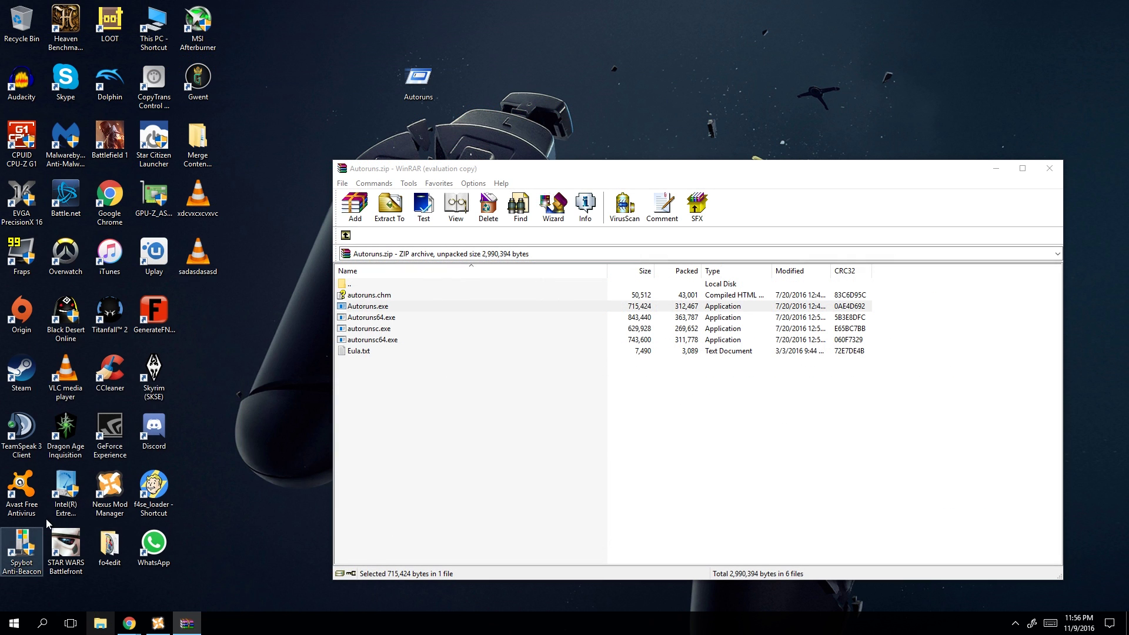
left_click(250, 169)
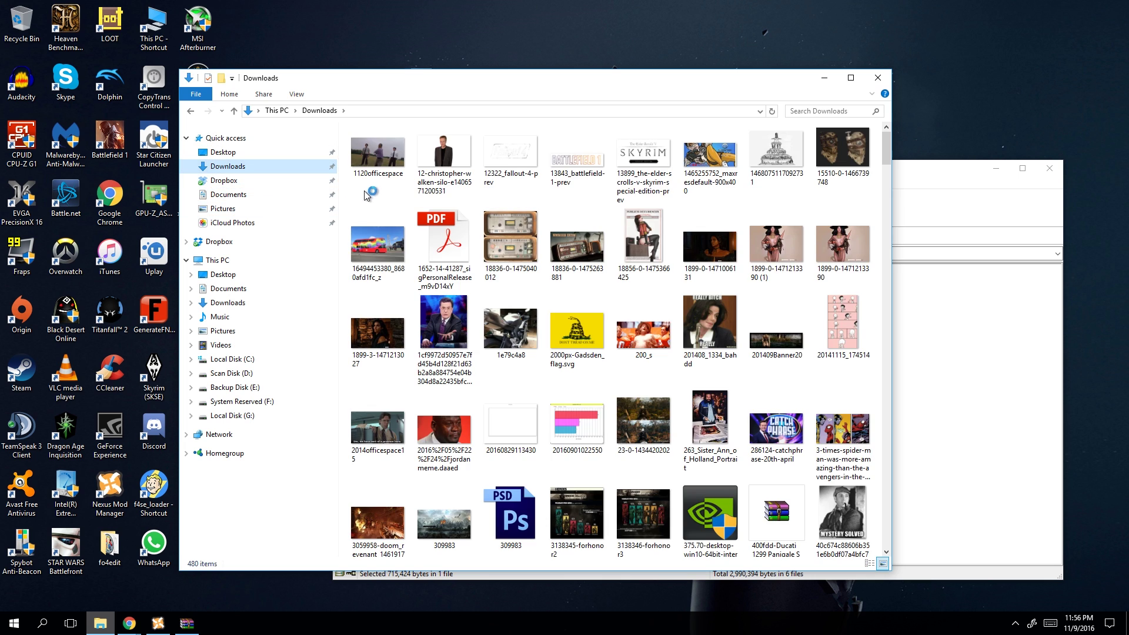
left_click(444, 174)
double_click(443, 173)
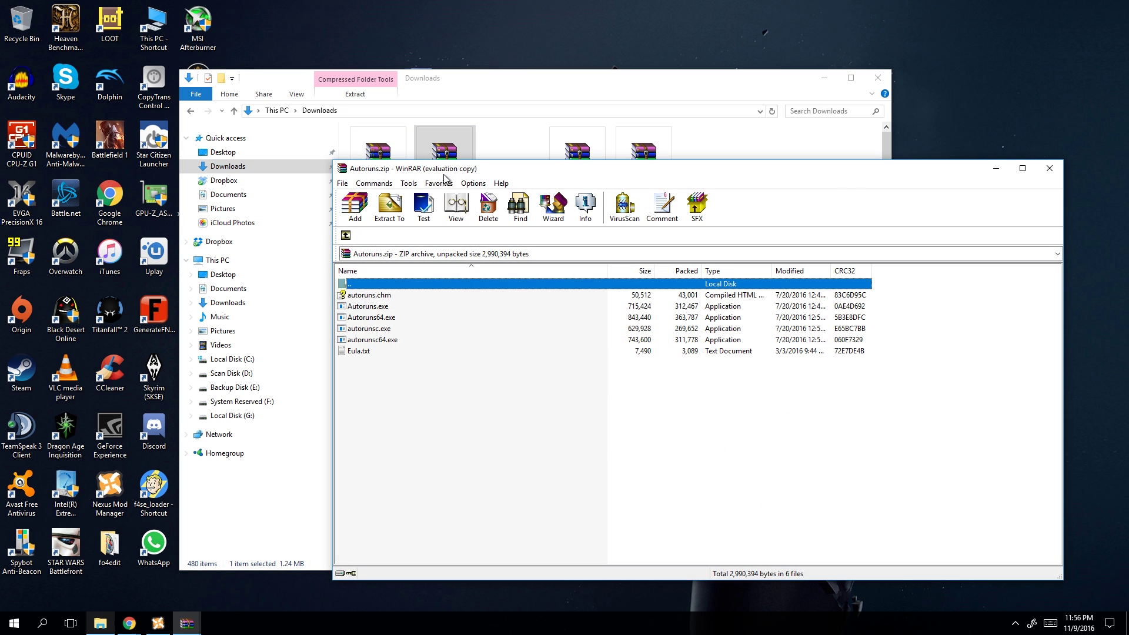
Run autorunsc64.exe from the archive, dismiss the license reminder, and minimize File Explorer
left_click(391, 341)
double_click(391, 340)
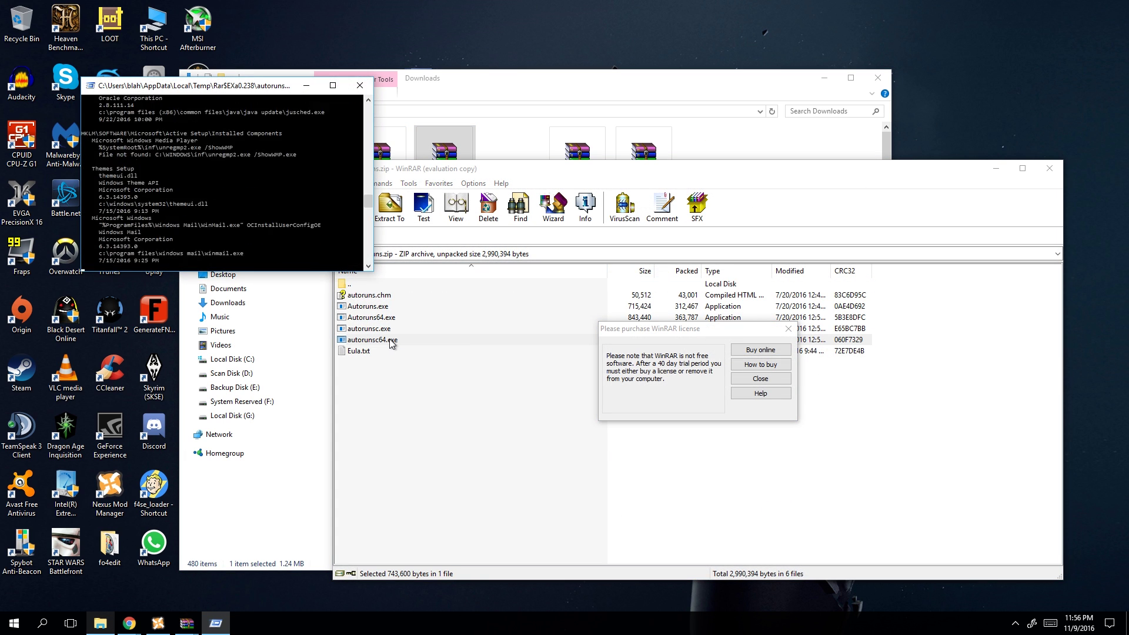
left_click(751, 386)
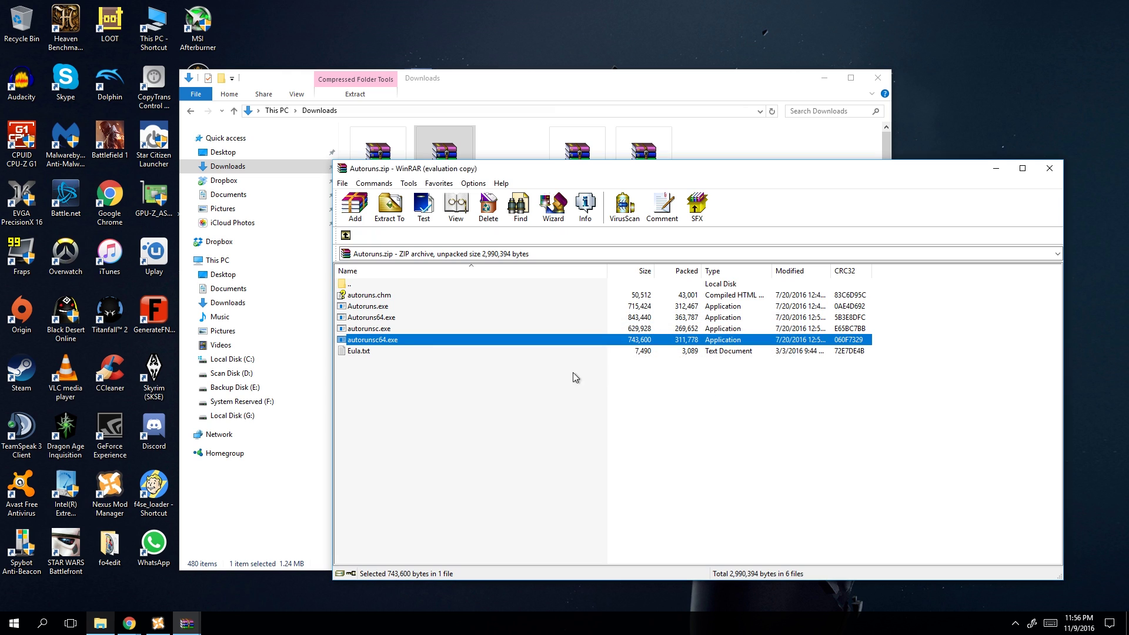
right_click(397, 344)
left_click(1050, 169)
mouse_move(257, 354)
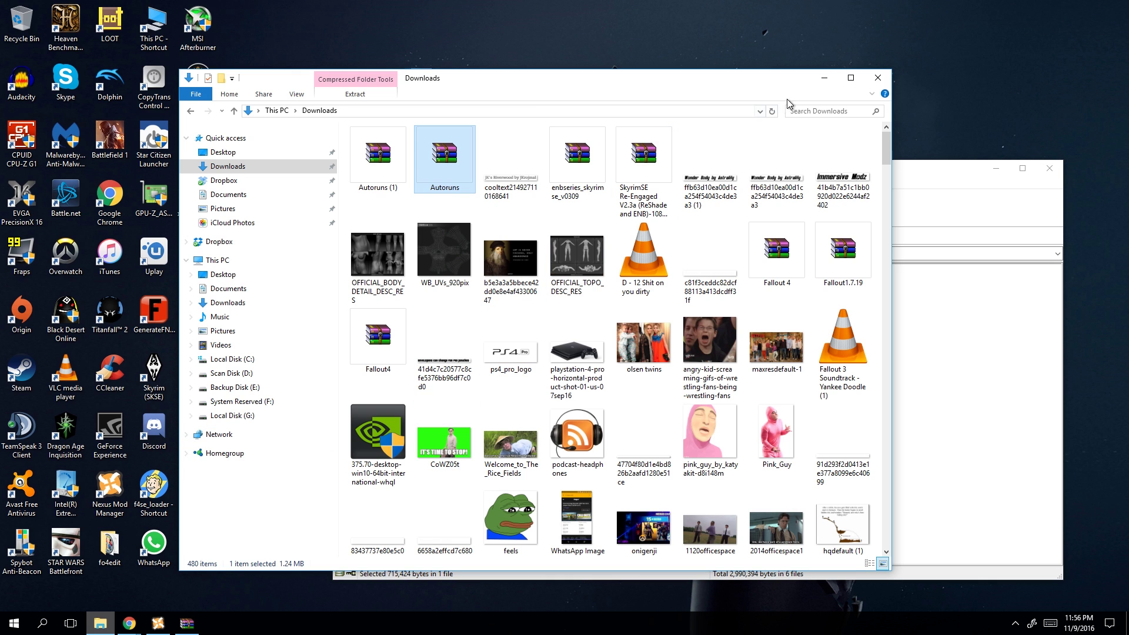
left_click(825, 78)
Launch Autoruns64.exe and enter 'Nvidia' in the Filter box
double_click(392, 317)
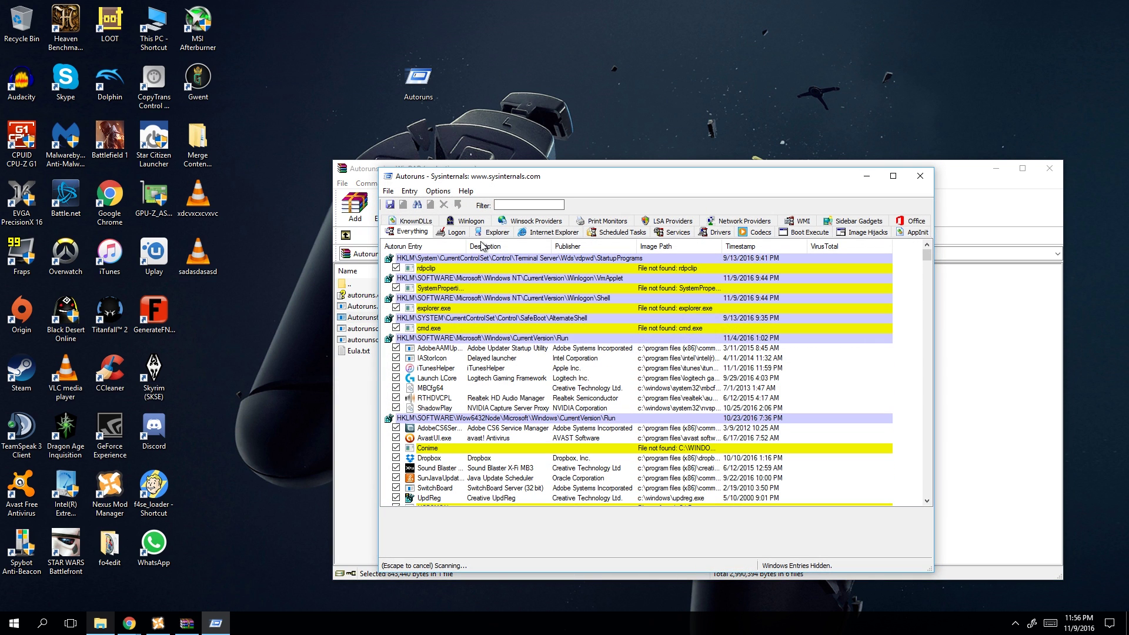
left_click(531, 204)
key("BackSpace")
type("Nvi")
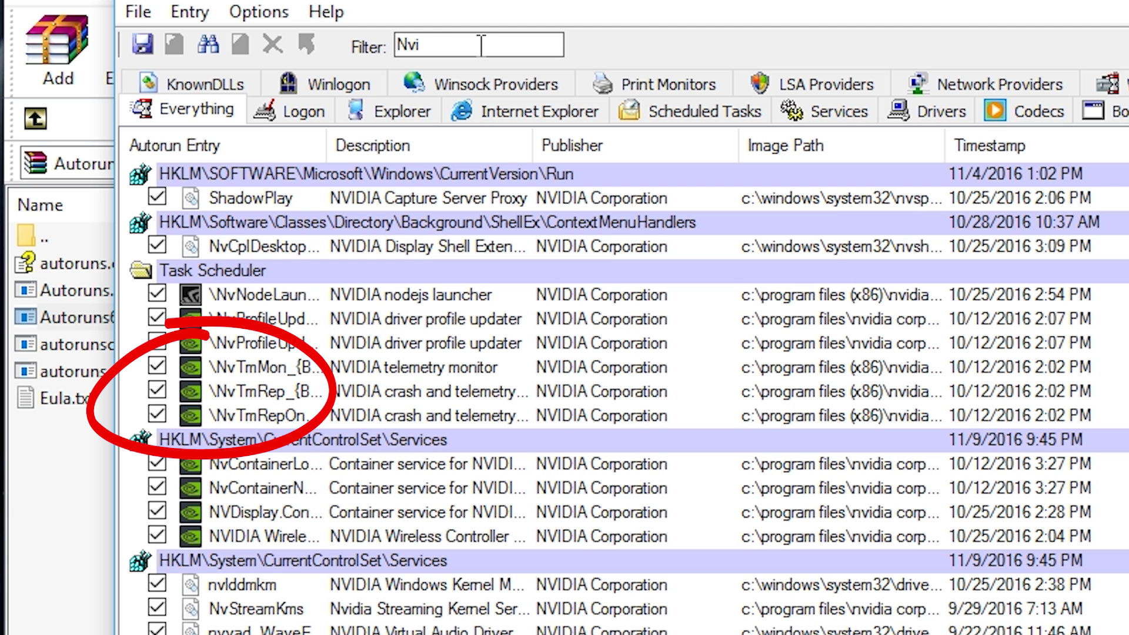
type("dia")
key("BackSpace")
key("BackSpace")
type("ia")
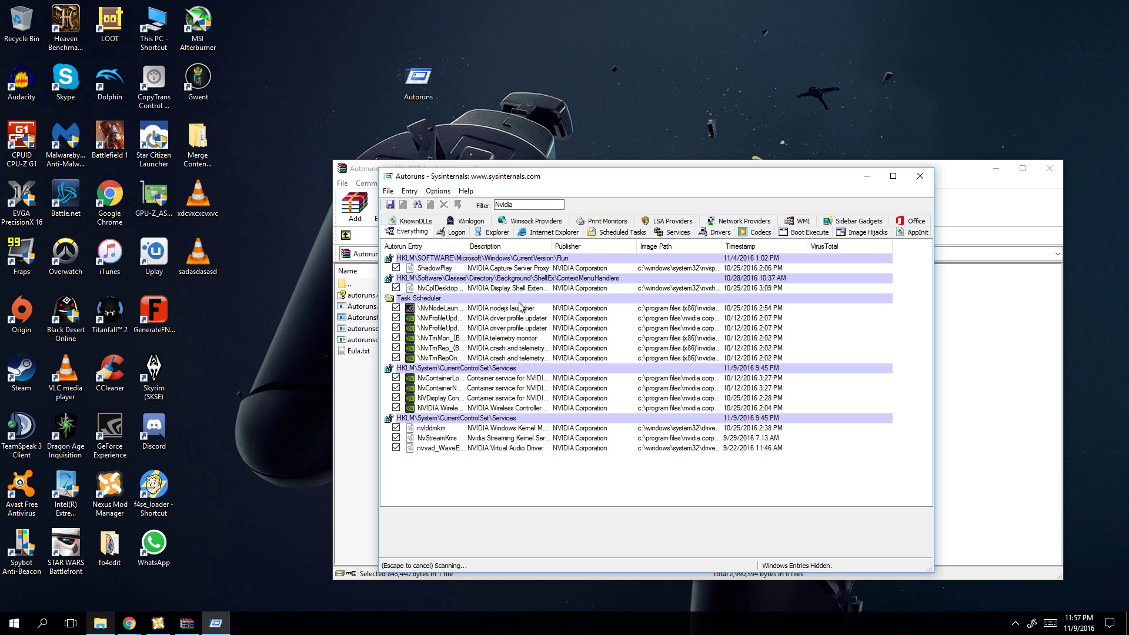
Relaunch Autoruns as administrator and uncheck the NvTmMon, NvTmRep and NvTmRepOn telemetry tasks
left_click(396, 340)
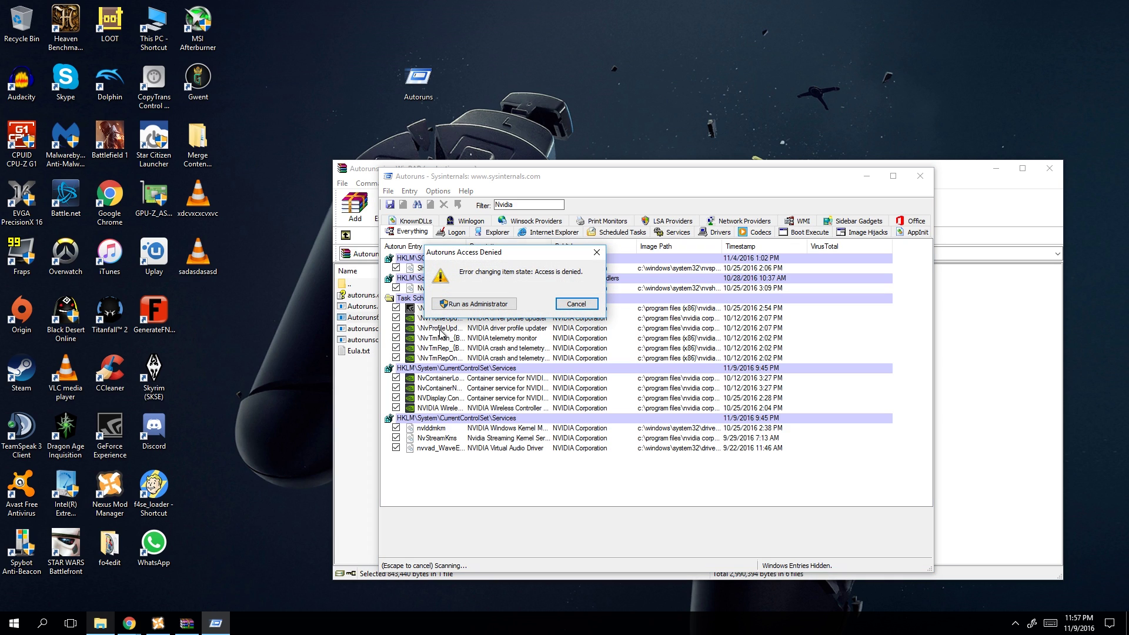
left_click(503, 304)
left_click(600, 394)
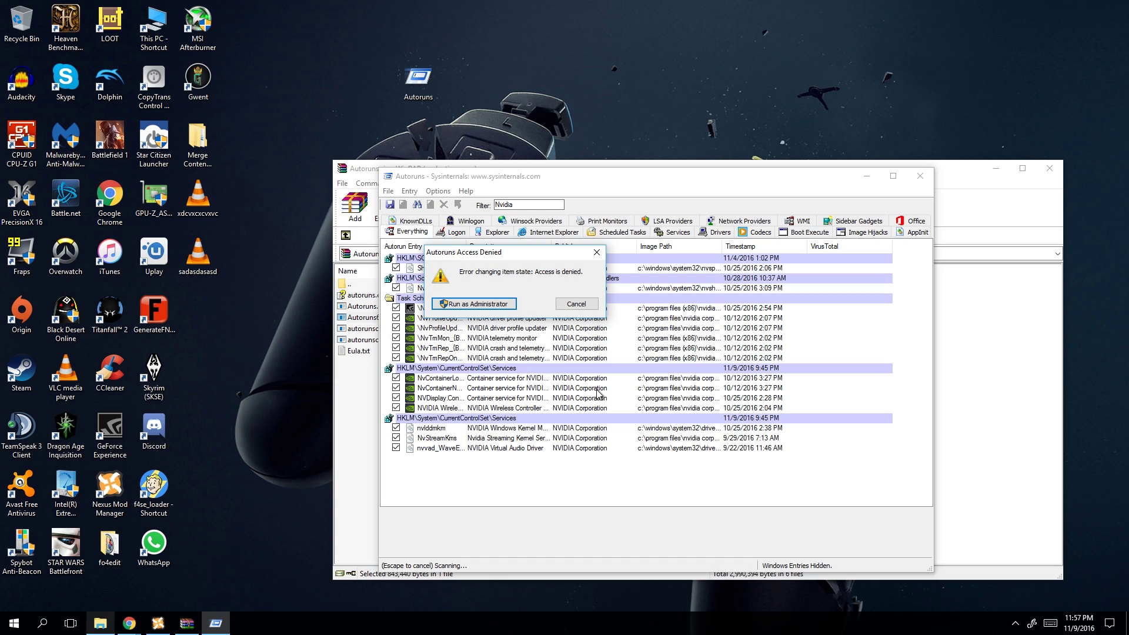
left_click(498, 309)
left_click(486, 395)
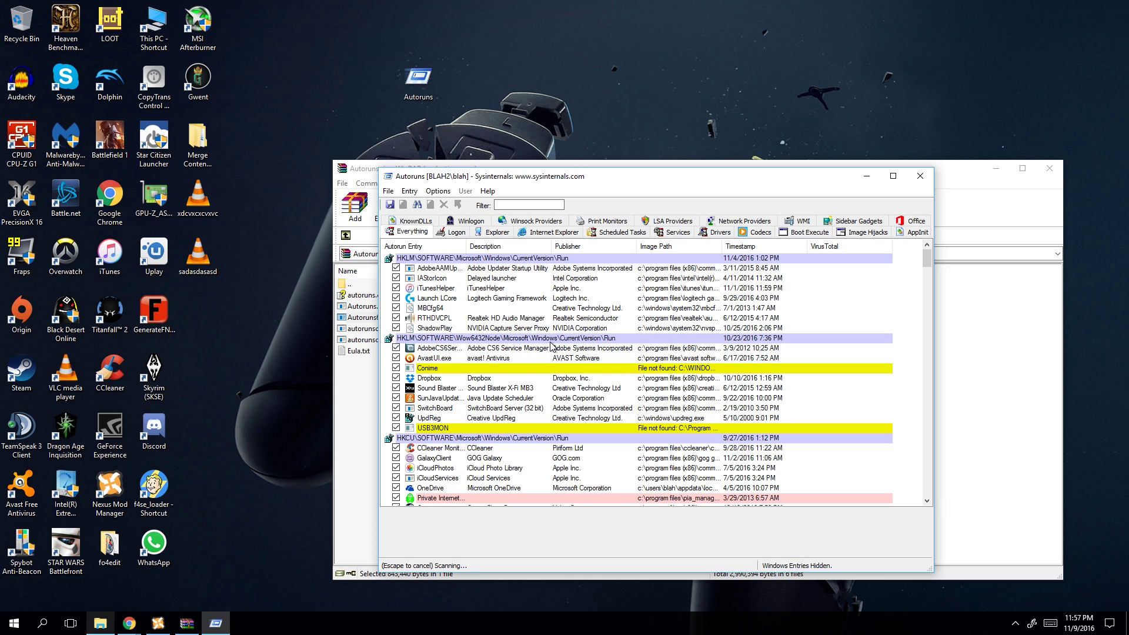
type("nvidia")
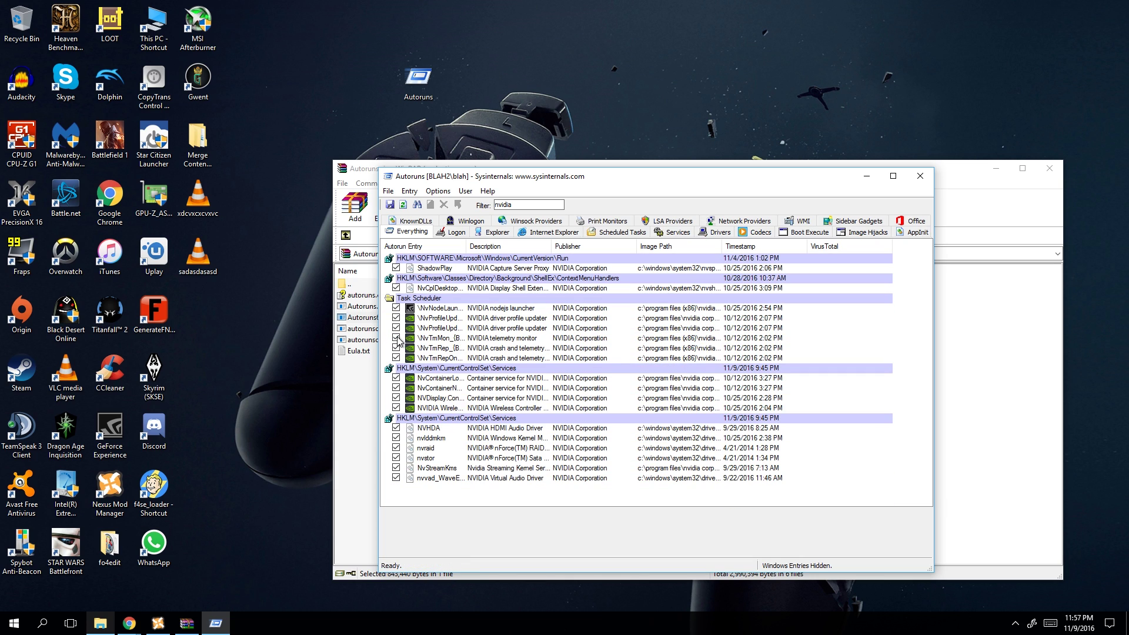
left_click(396, 338)
left_click(396, 359)
left_click(391, 205)
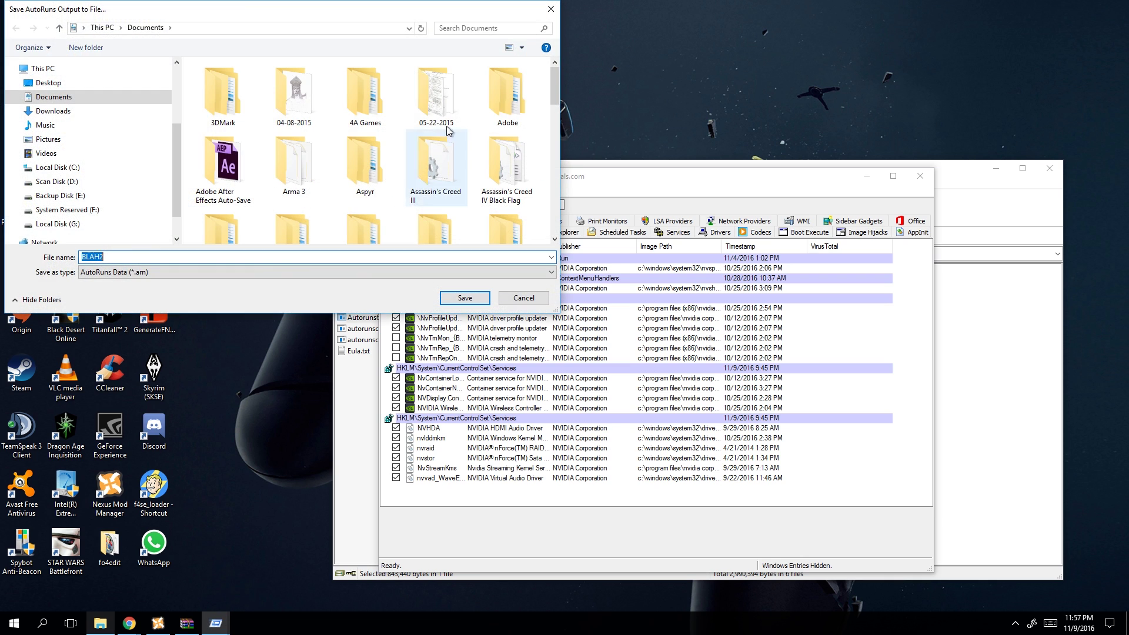
left_click(551, 8)
left_click(389, 191)
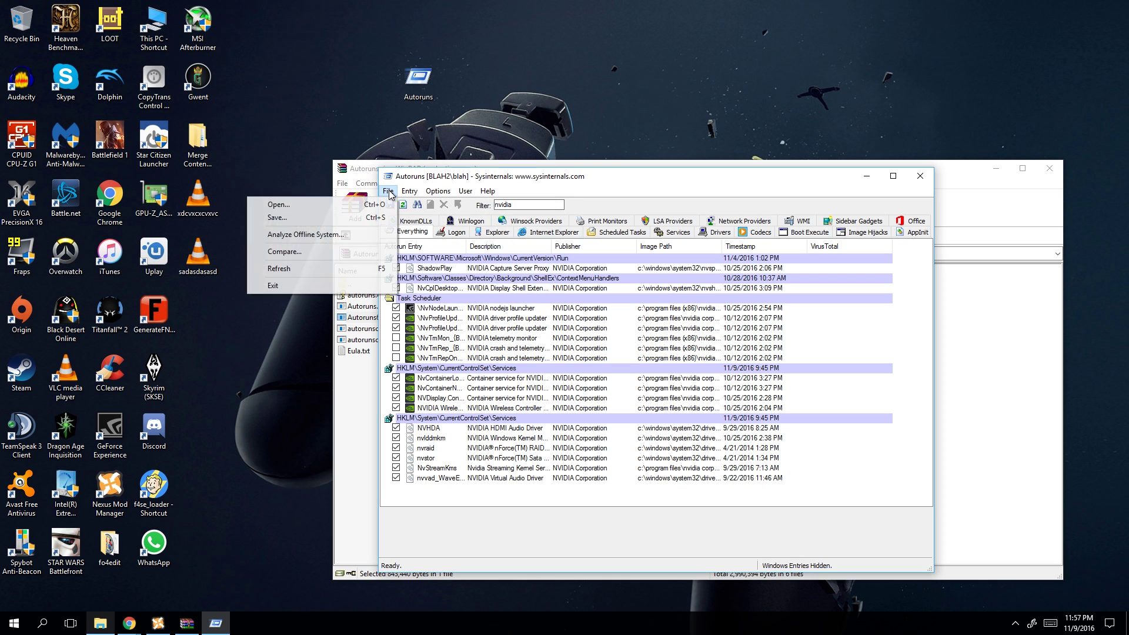